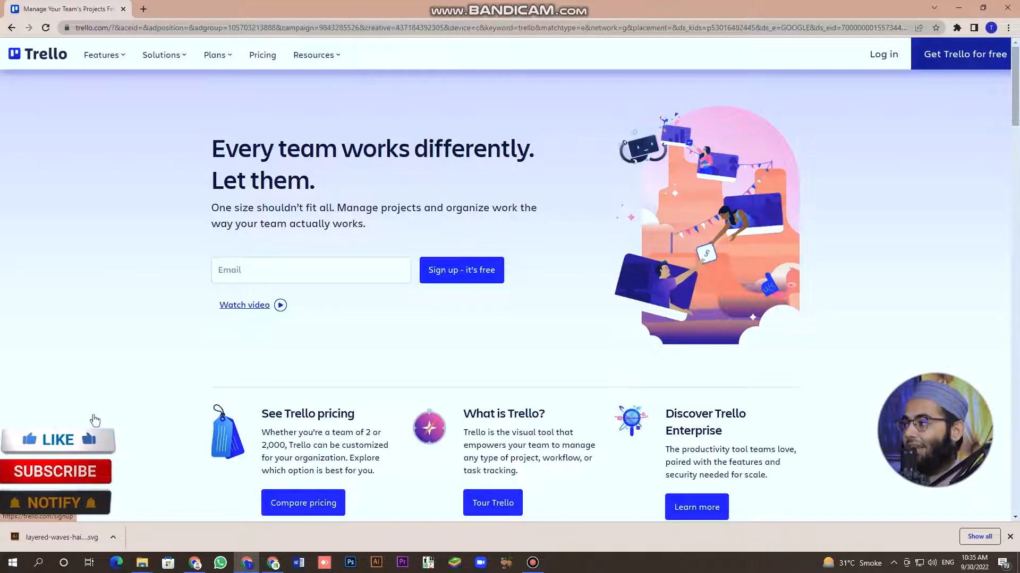
Sign up for Trello with the existing Google account, continuing to Trello and then Atlassian.
click(965, 54)
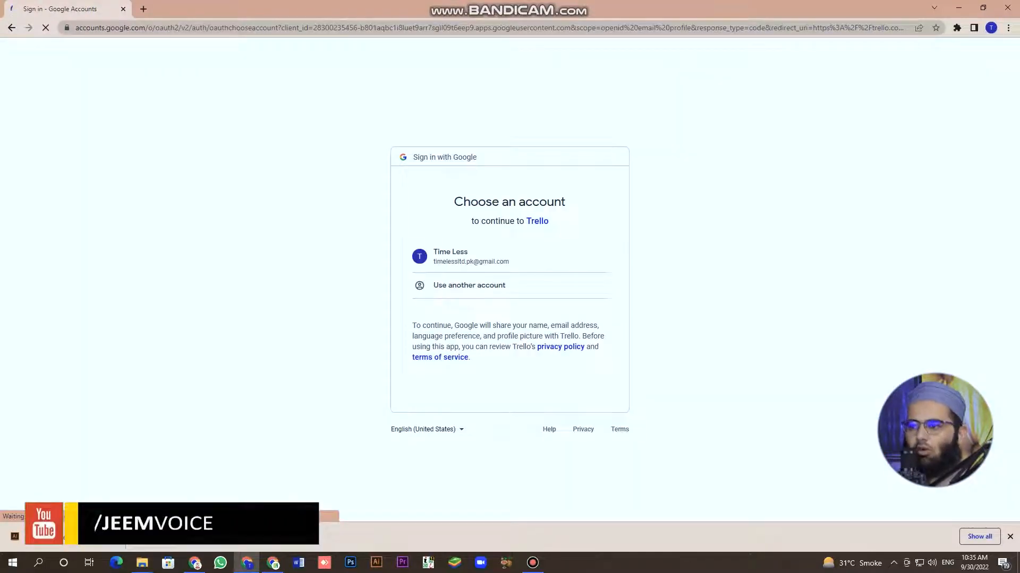
drag(433, 262, 472, 286)
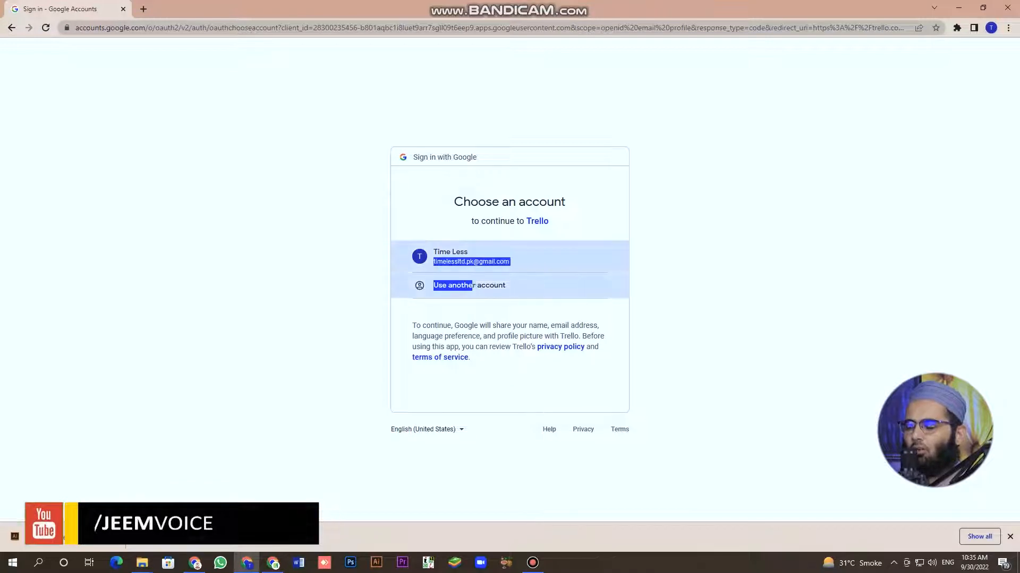
click(472, 258)
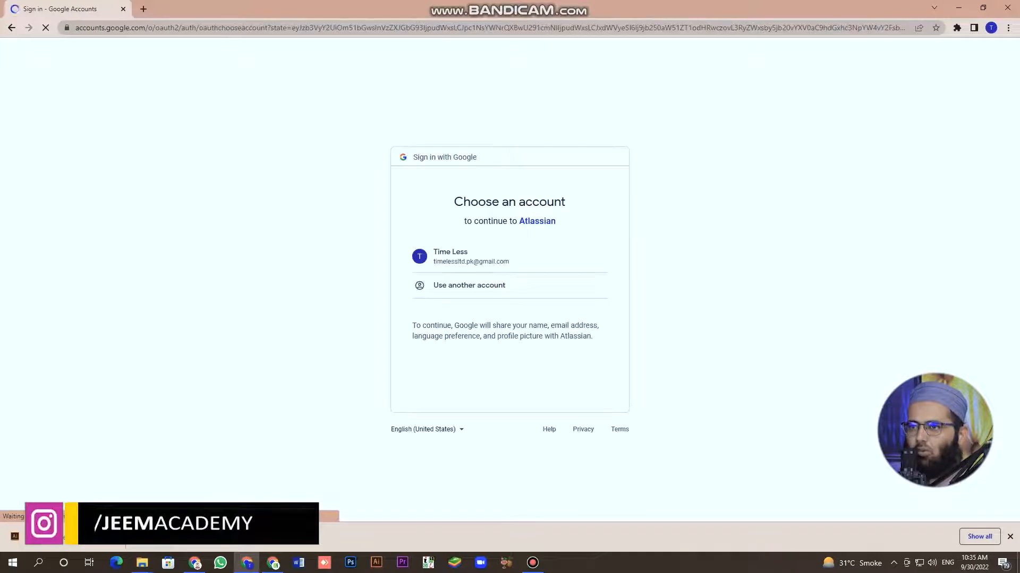
click(450, 256)
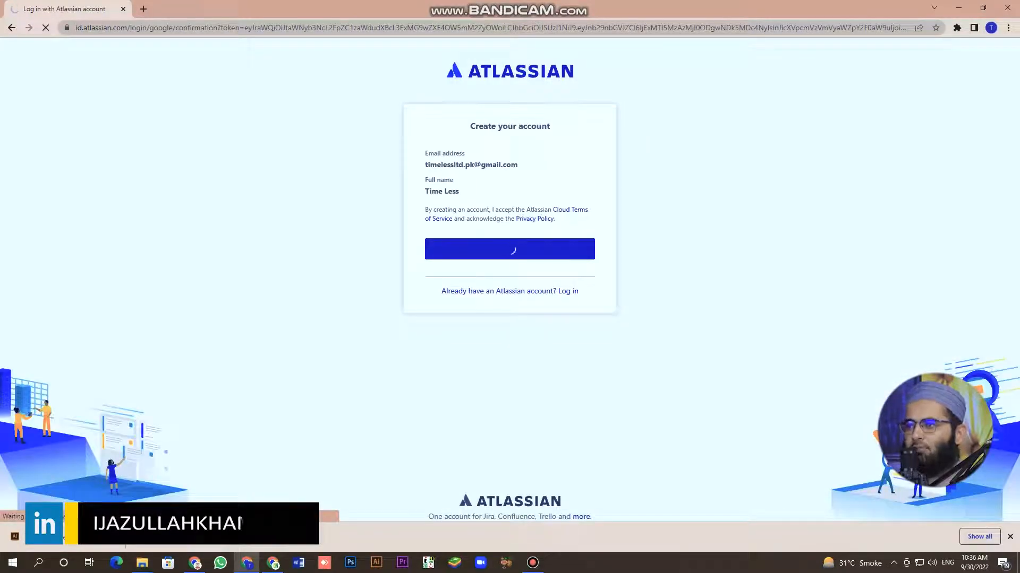
Open a new browser tab and switch back to the Atlassian tab while the account is created.
key(ctrl+t)
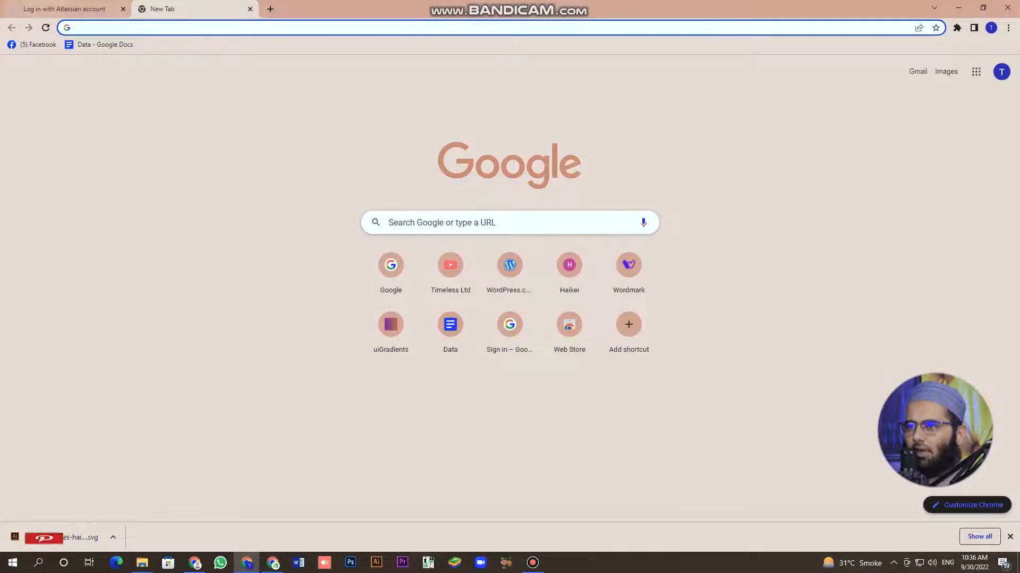
key(ctrl+Tab)
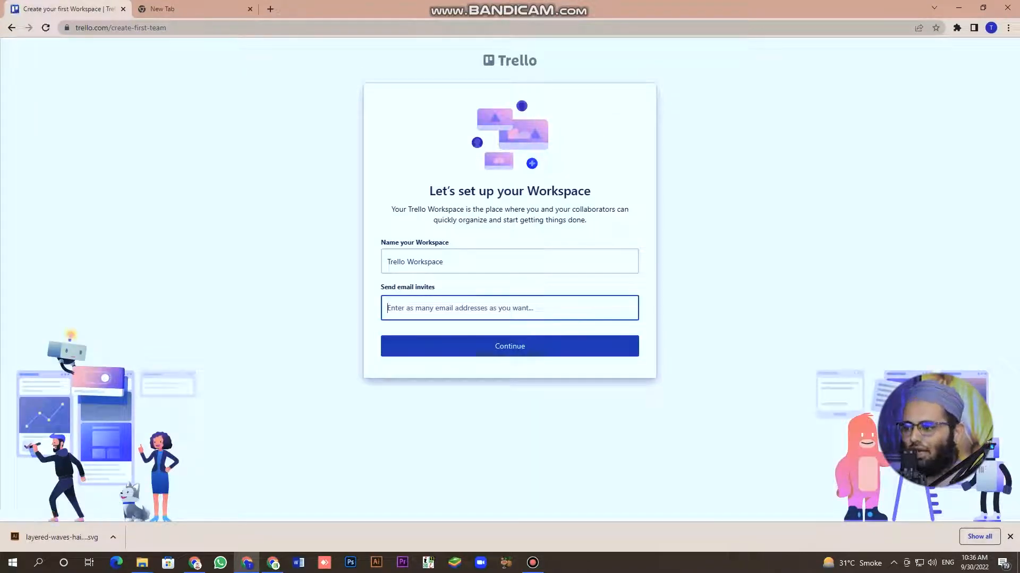
Accept the 'Trello Workspace' name without inviting anyone and decline the 30-day Premium trial.
click(510, 347)
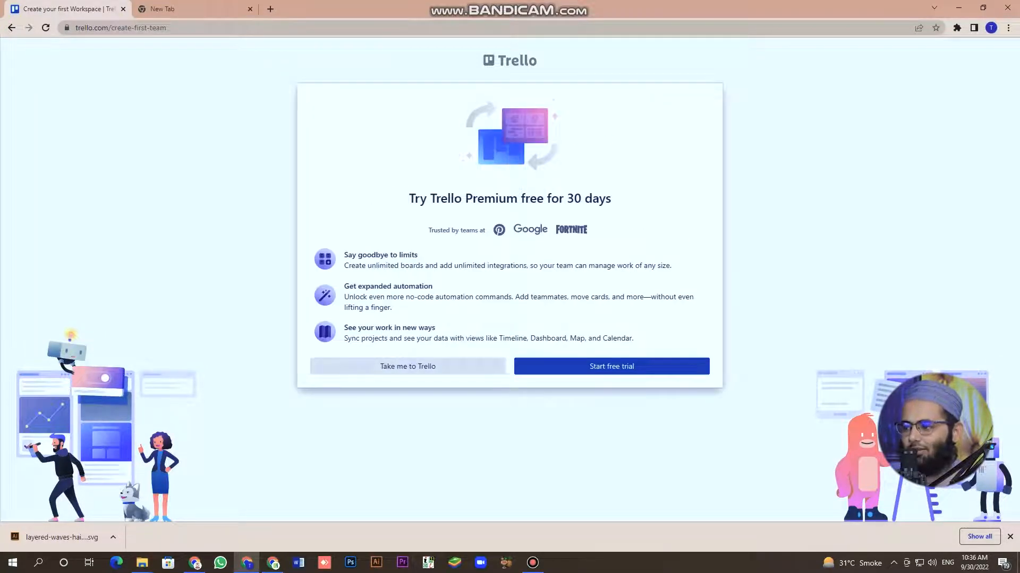
click(407, 367)
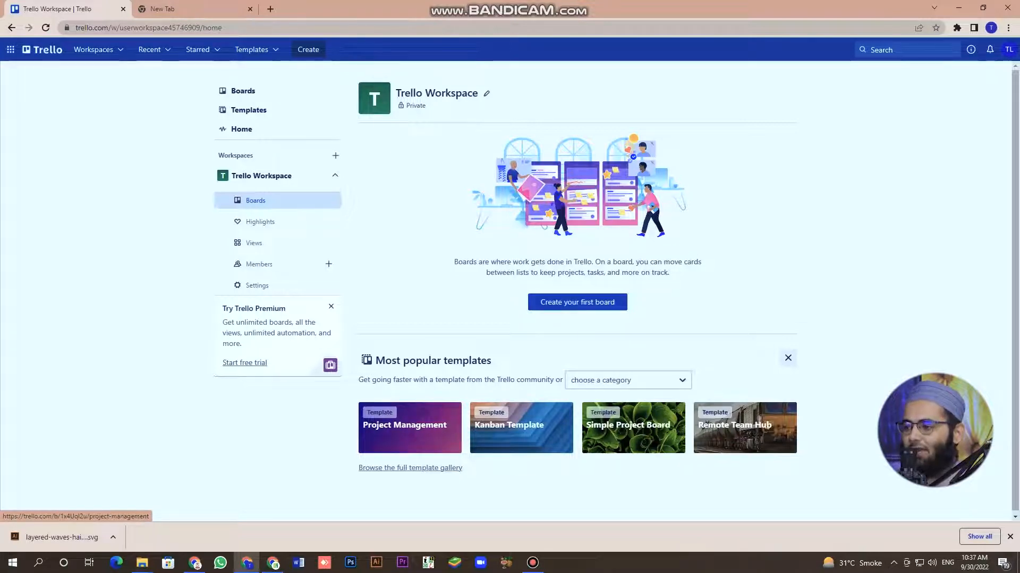
Preview the Project Management template with the gallery collapsed, then go back to the Boards home.
click(410, 427)
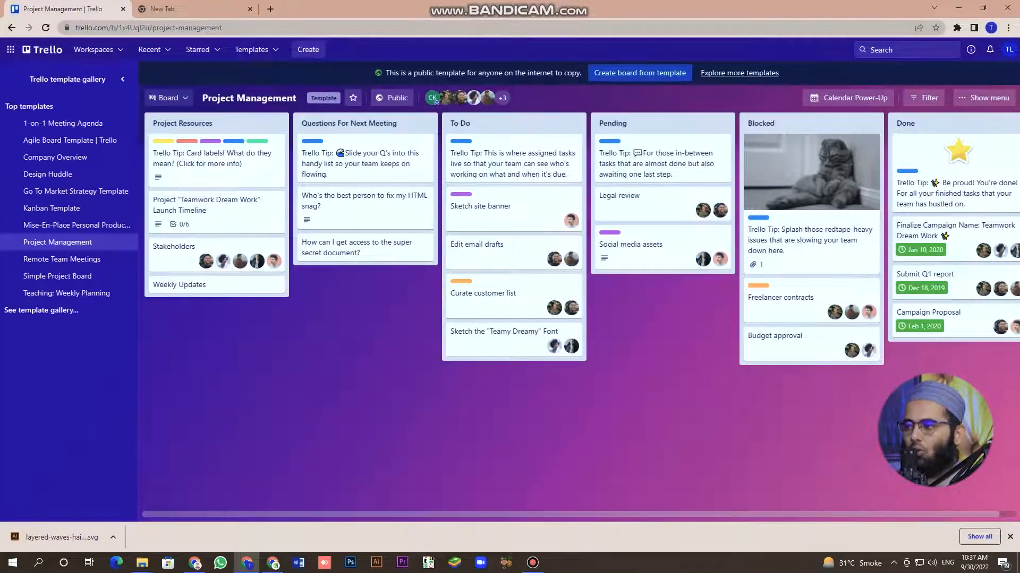
click(123, 79)
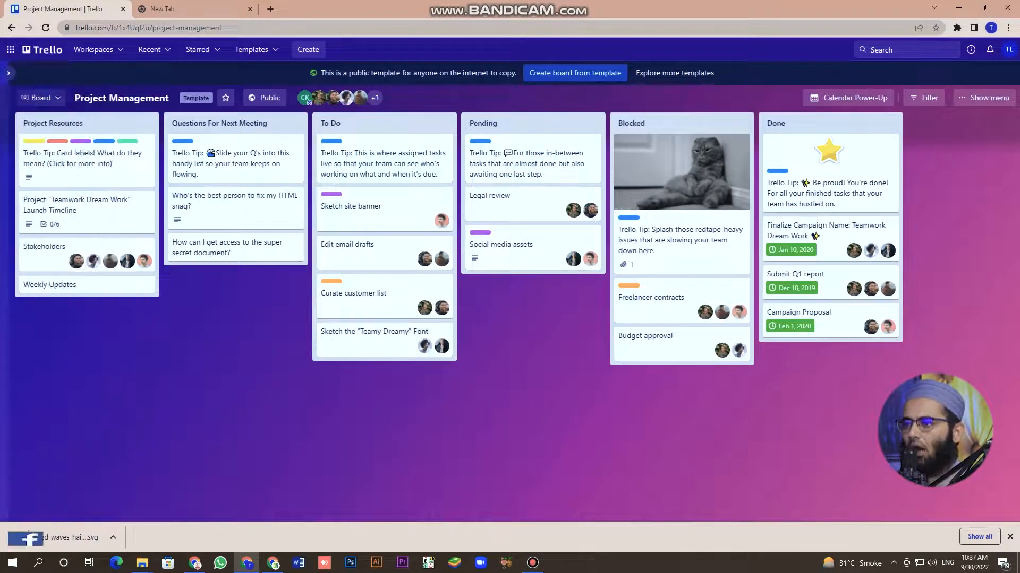
click(43, 50)
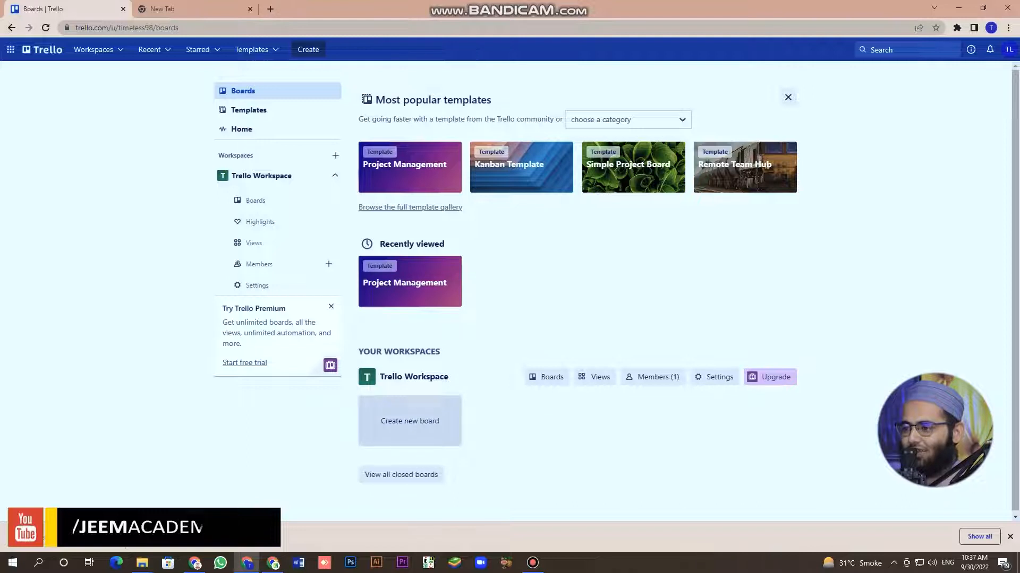
Create a new board titled 'jeem academy'.
click(409, 421)
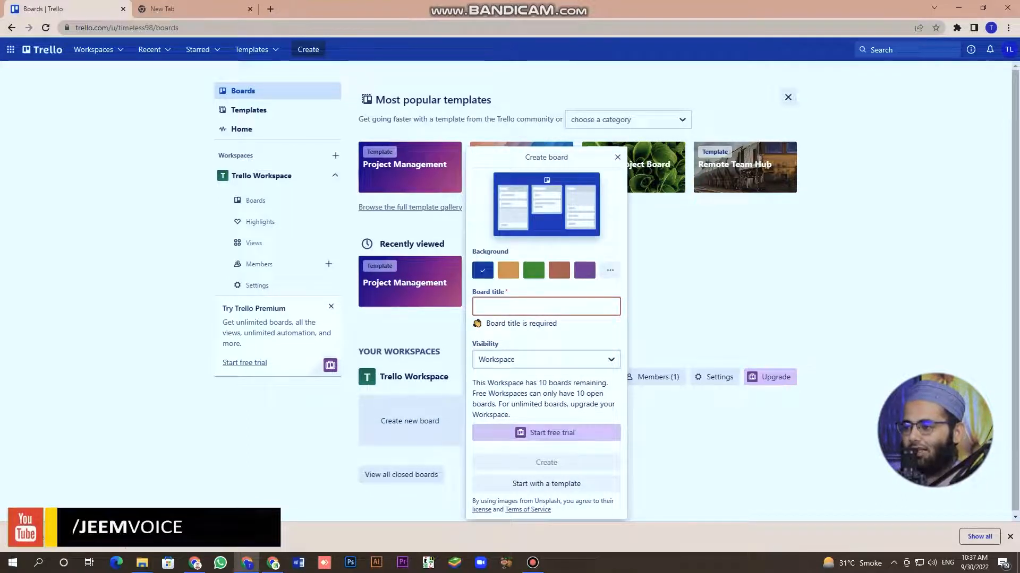
text(jeem )
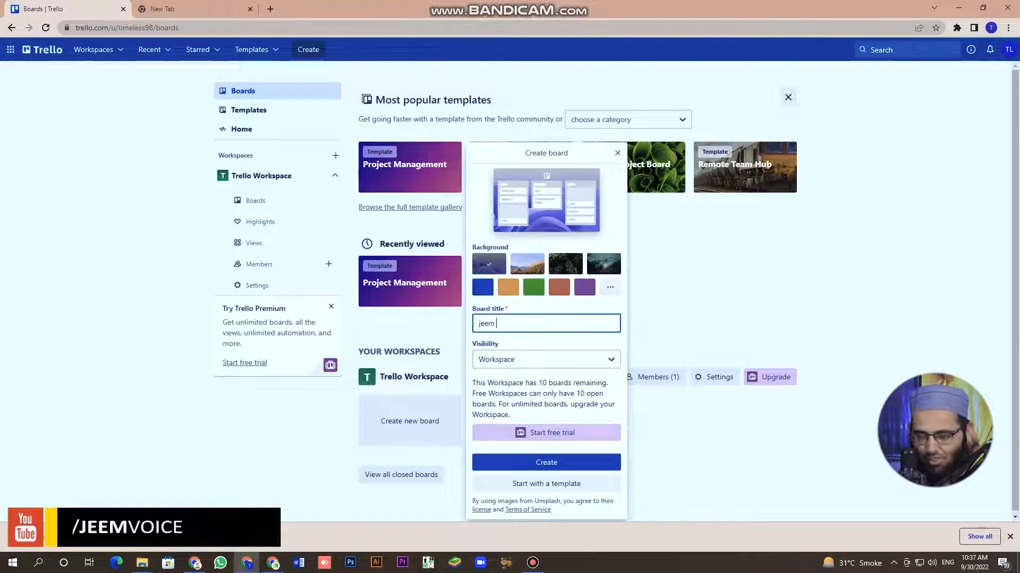
text(acade)
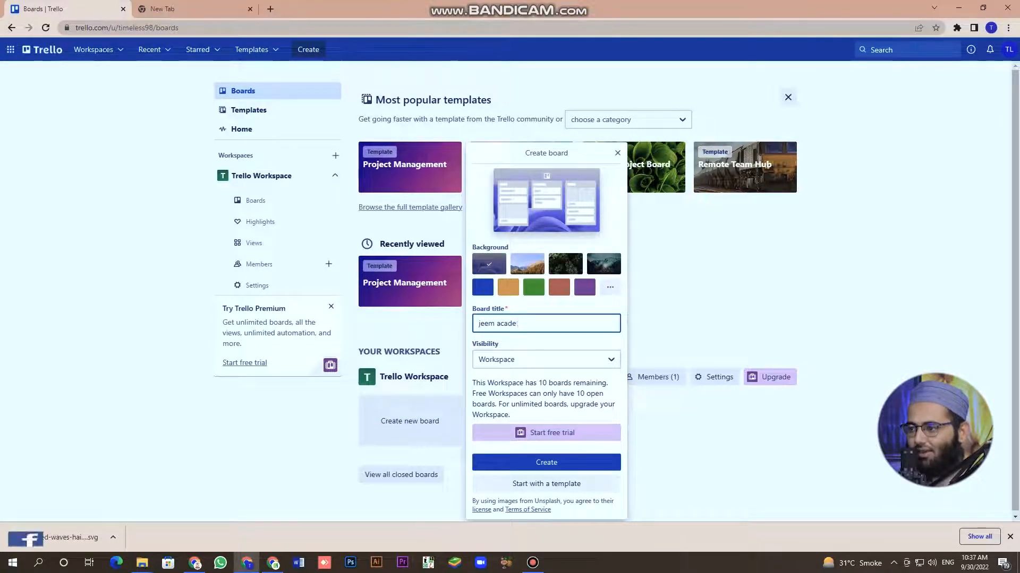
text(my)
key(Return)
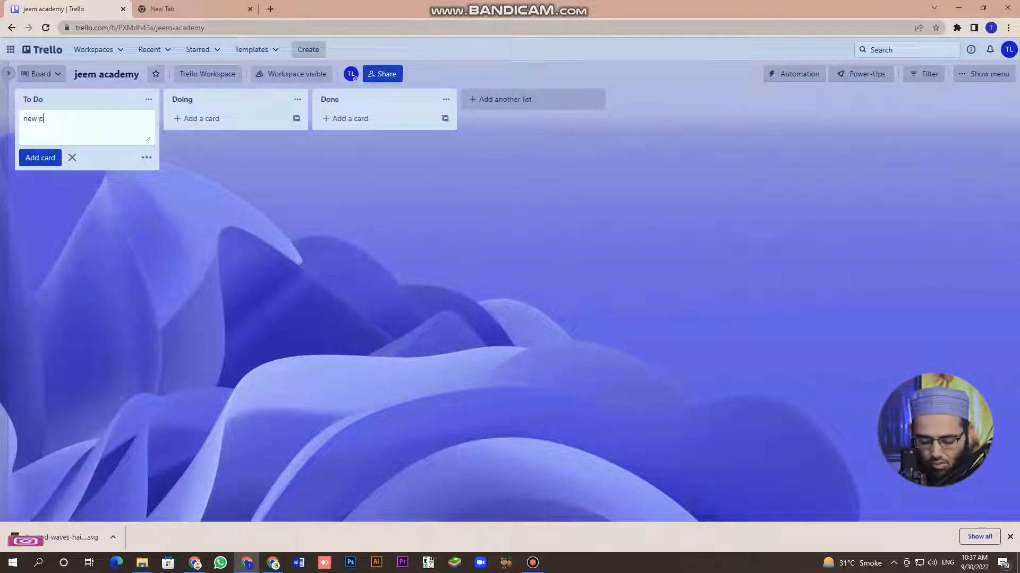
Add the 'new project' card to the To Do list and glance at its details.
text(rojc)
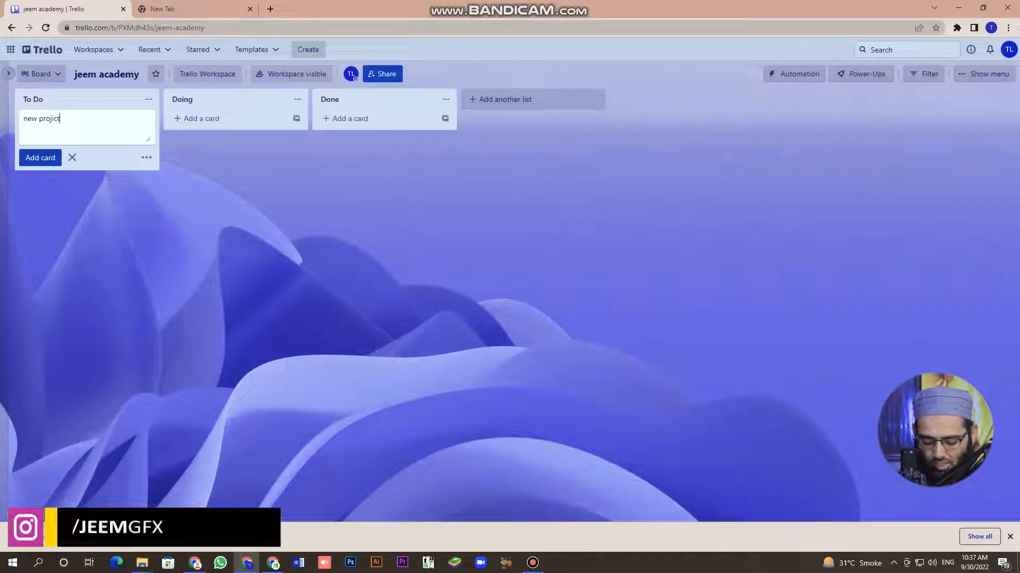
key(Return)
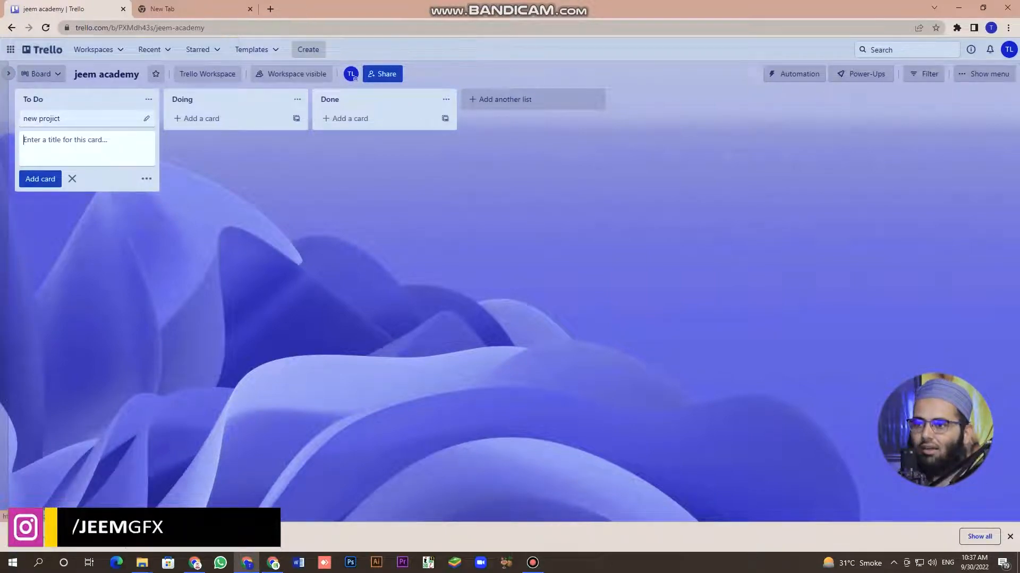
click(85, 118)
click(697, 75)
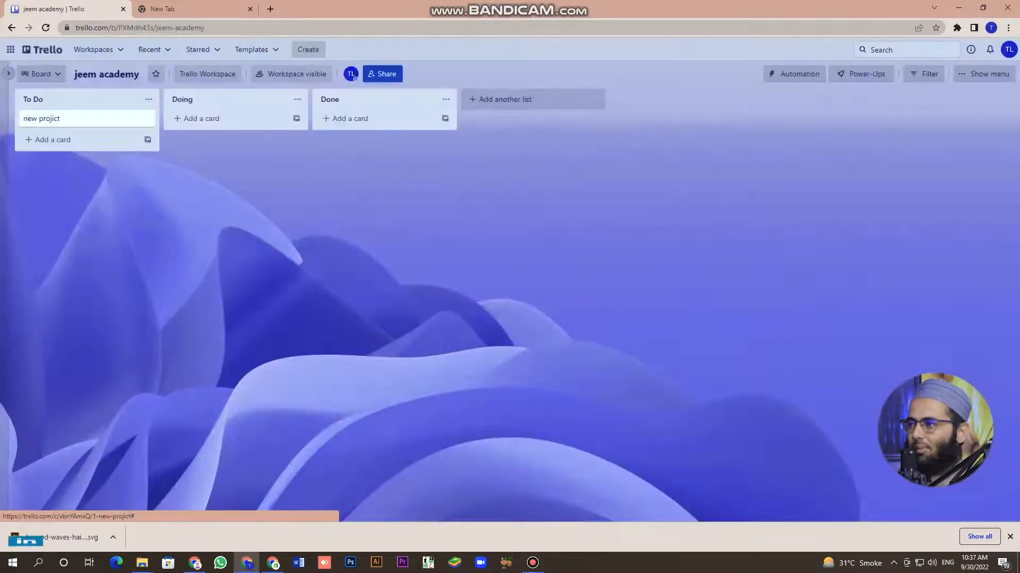
Rename the lists To Do, Doing and Done to 'new order', 'contant' and 'procicing'.
click(40, 99)
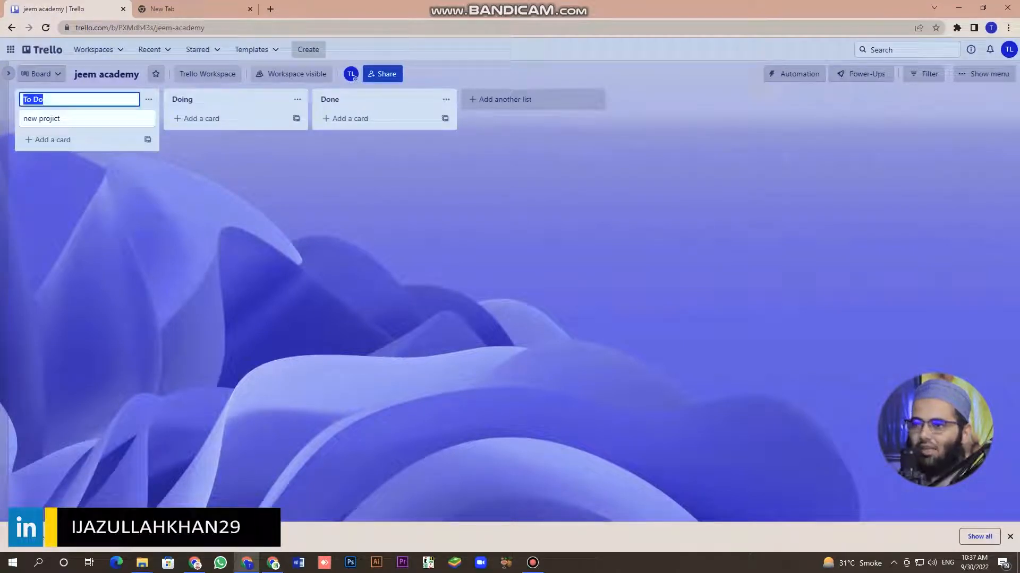
text(n)
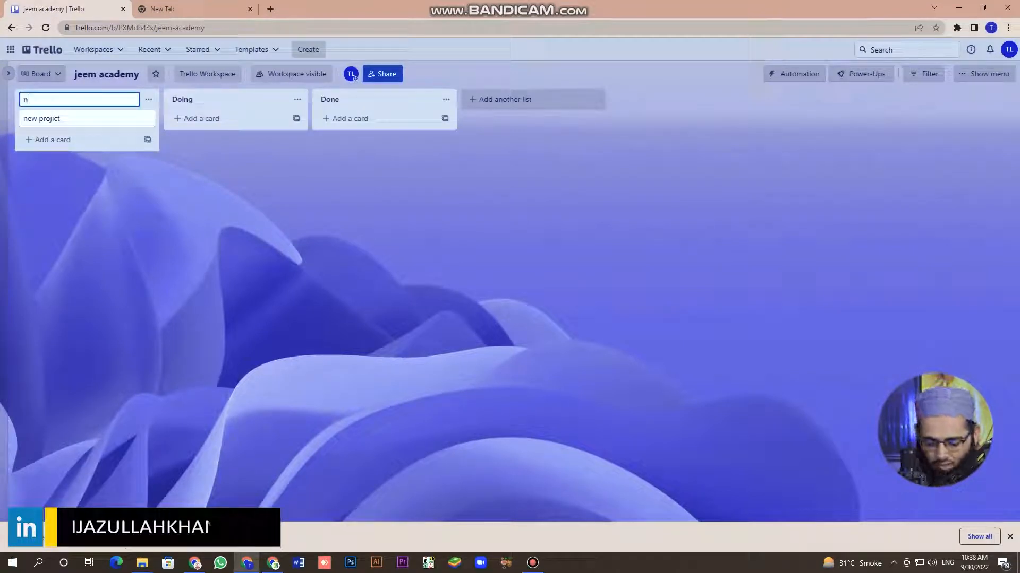
text(ew orde)
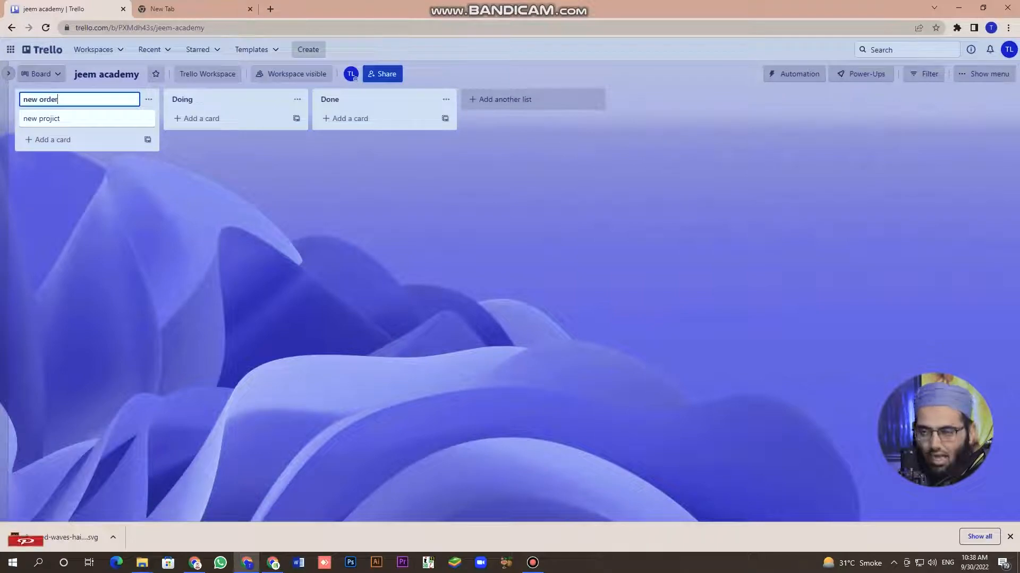
text(r)
key(Return)
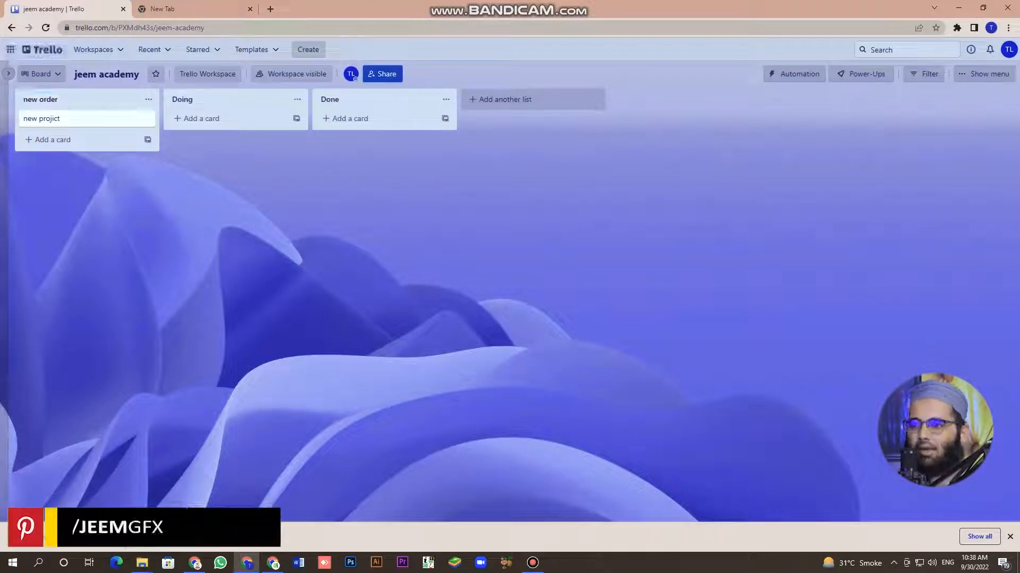
click(182, 99)
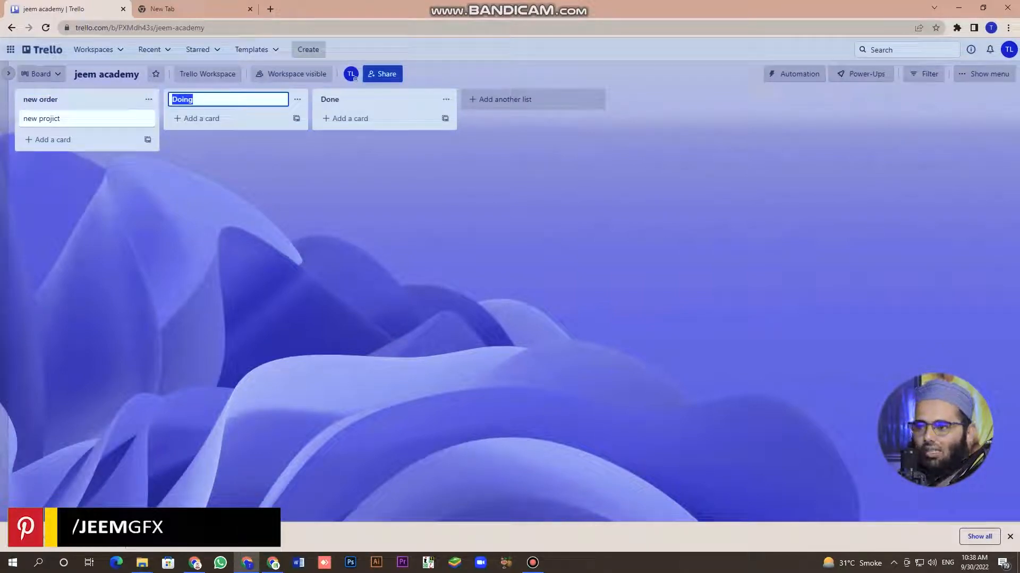
text(contant)
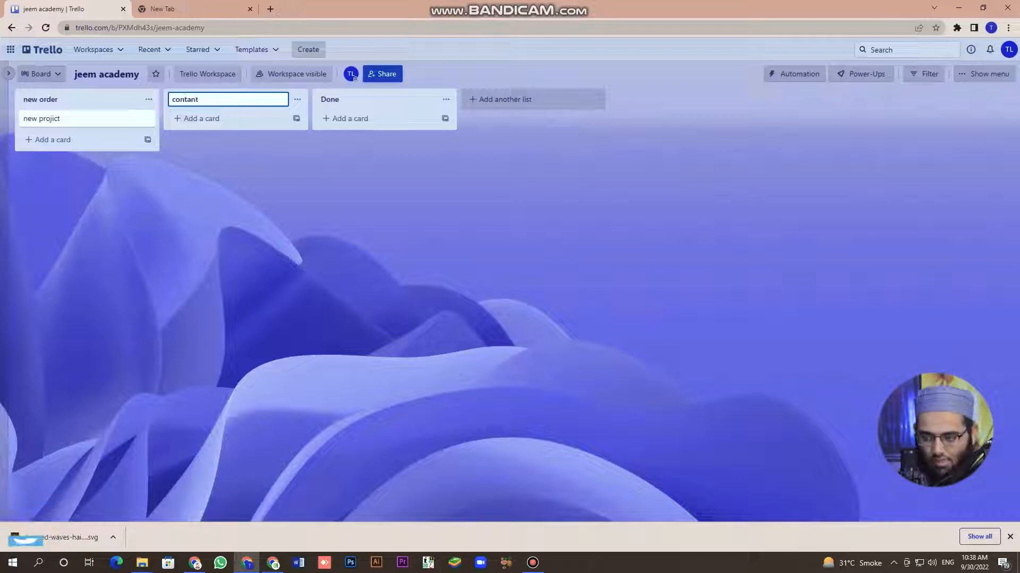
click(330, 99)
text(p)
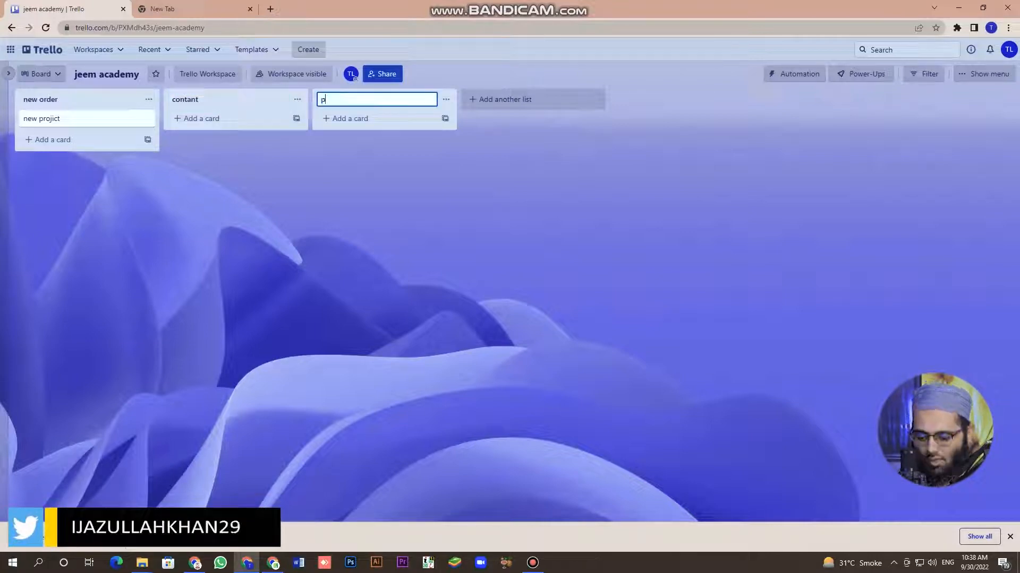
text(roc)
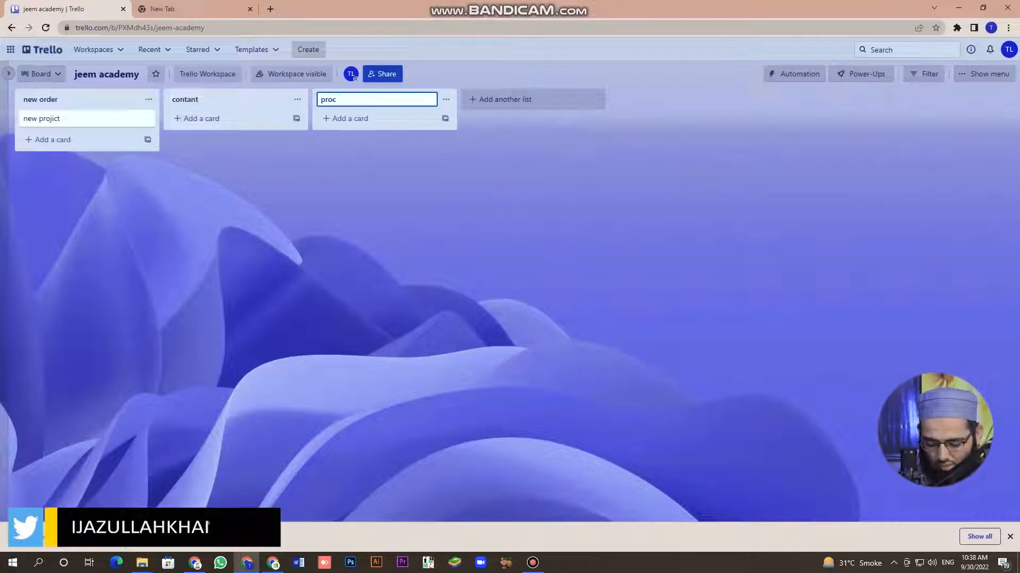
text(icin)
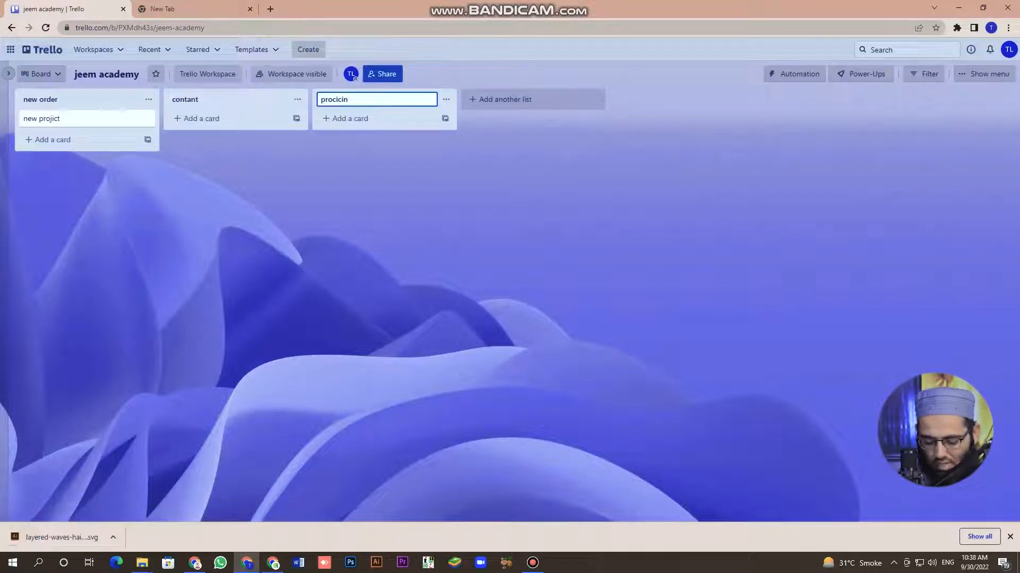
text(g)
key(Return)
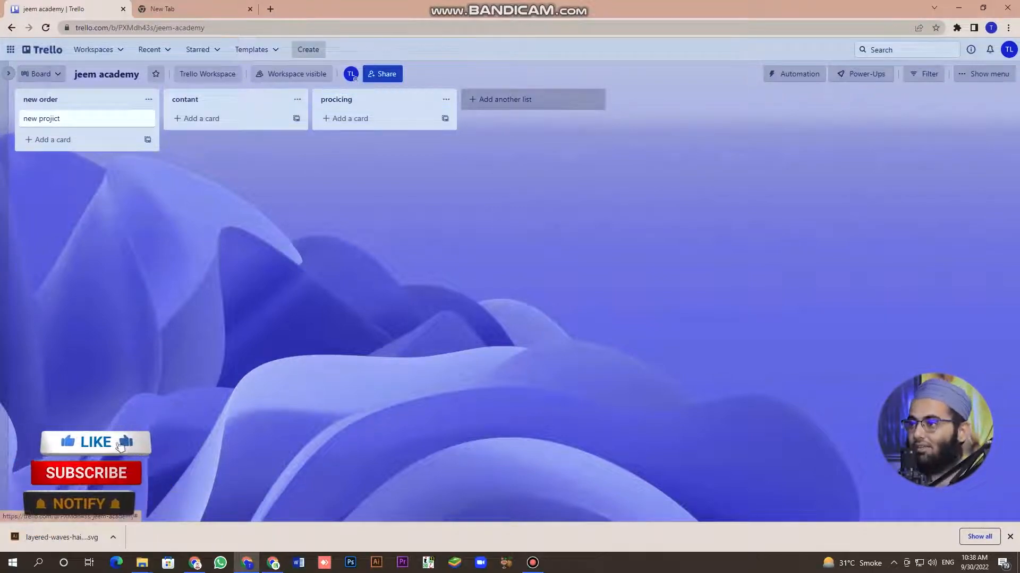
Add a fourth list named 'final' after 'procicing'.
click(533, 99)
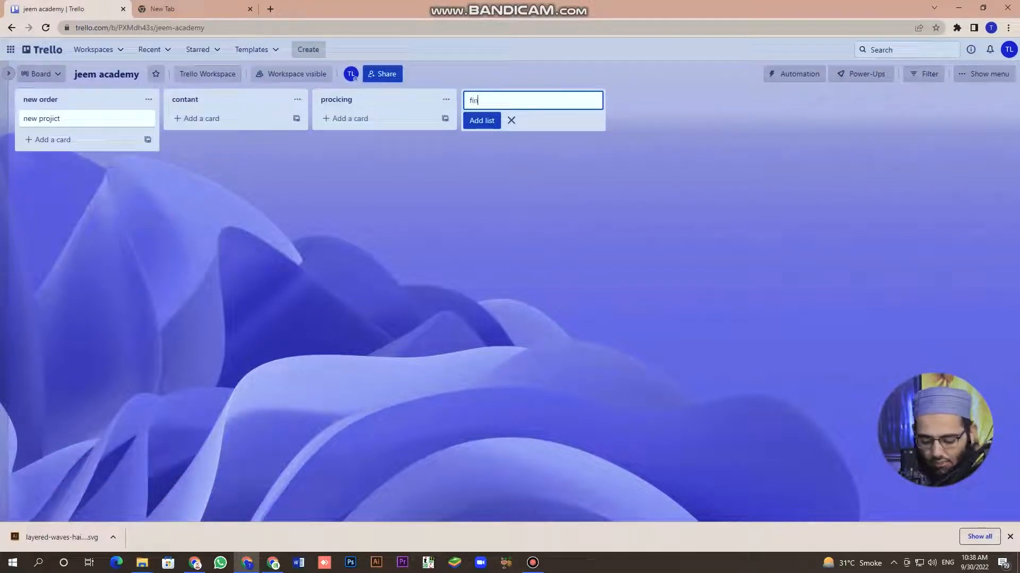
key(Return)
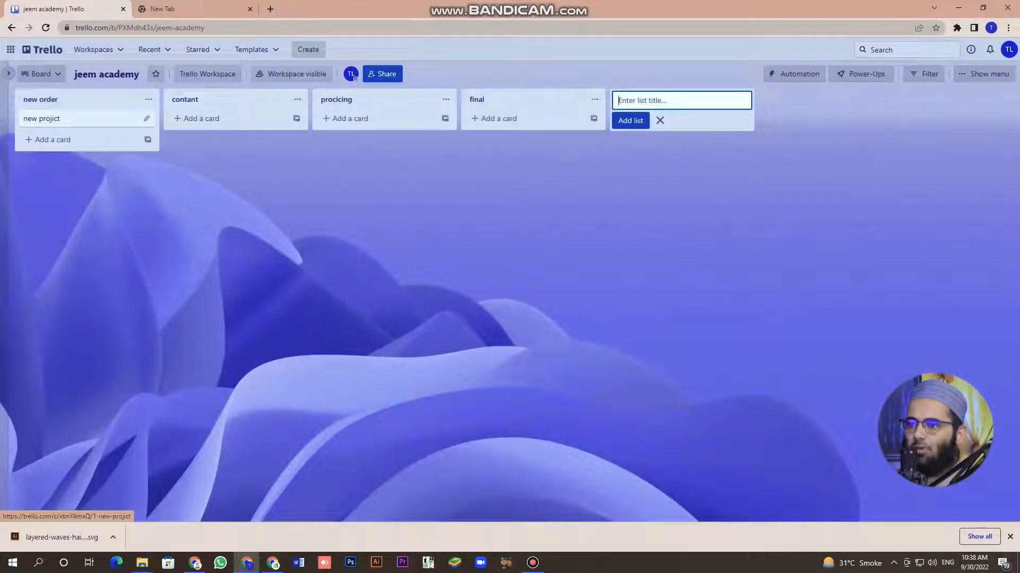
click(47, 140)
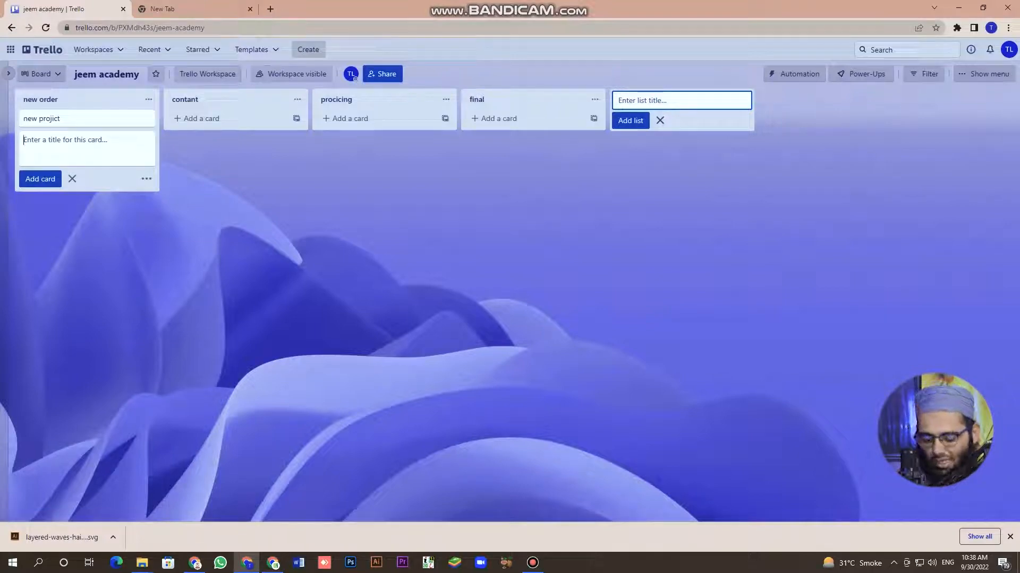
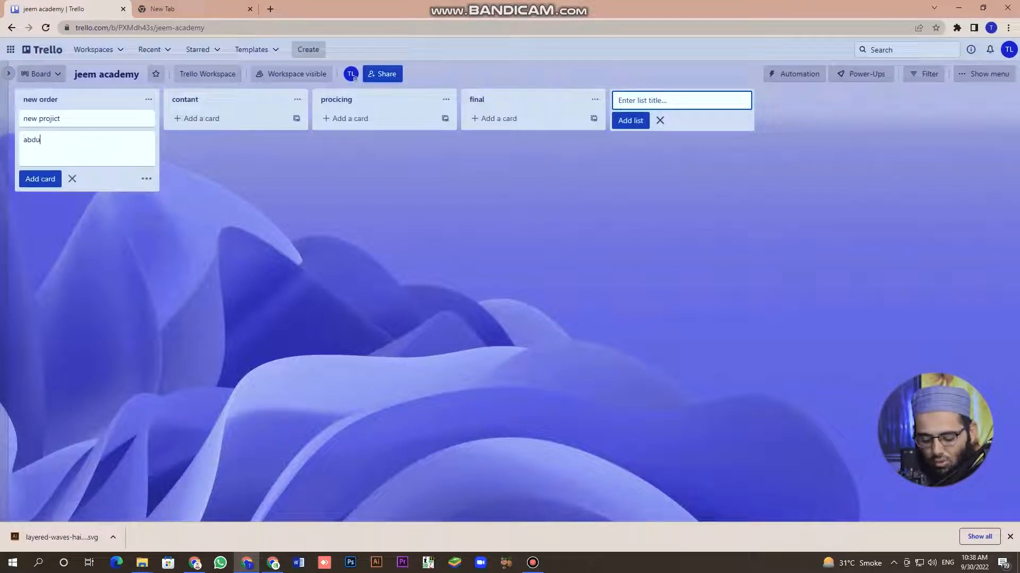
Add a card named after a person to 'new order', move it into 'contant', and open it.
key(Return)
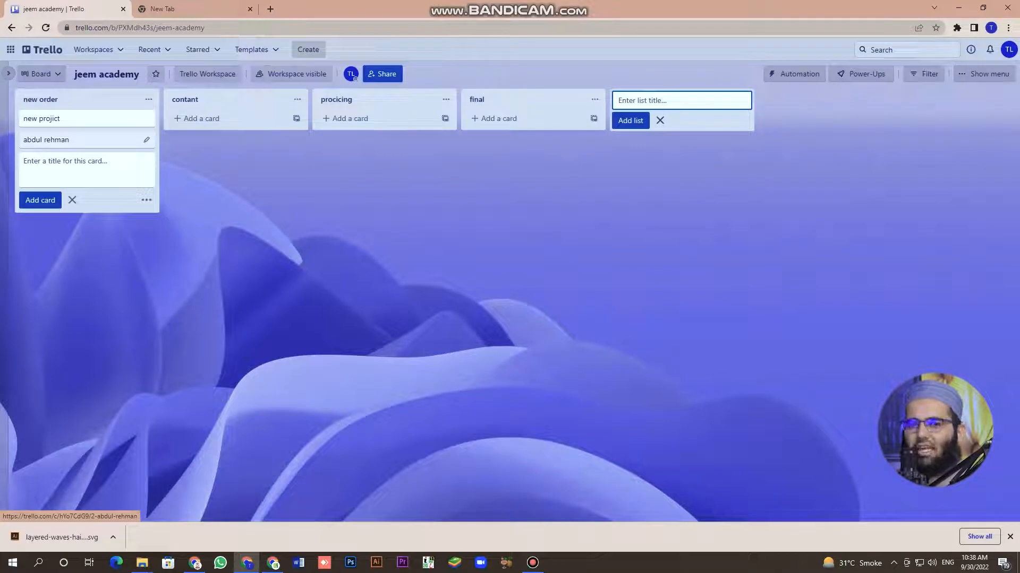
drag(80, 140, 230, 119)
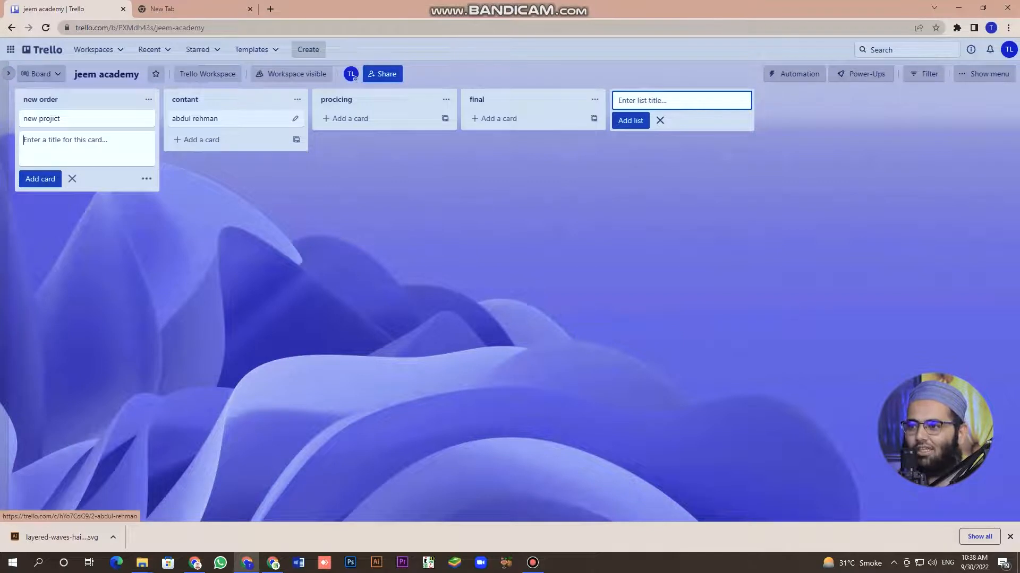
click(223, 119)
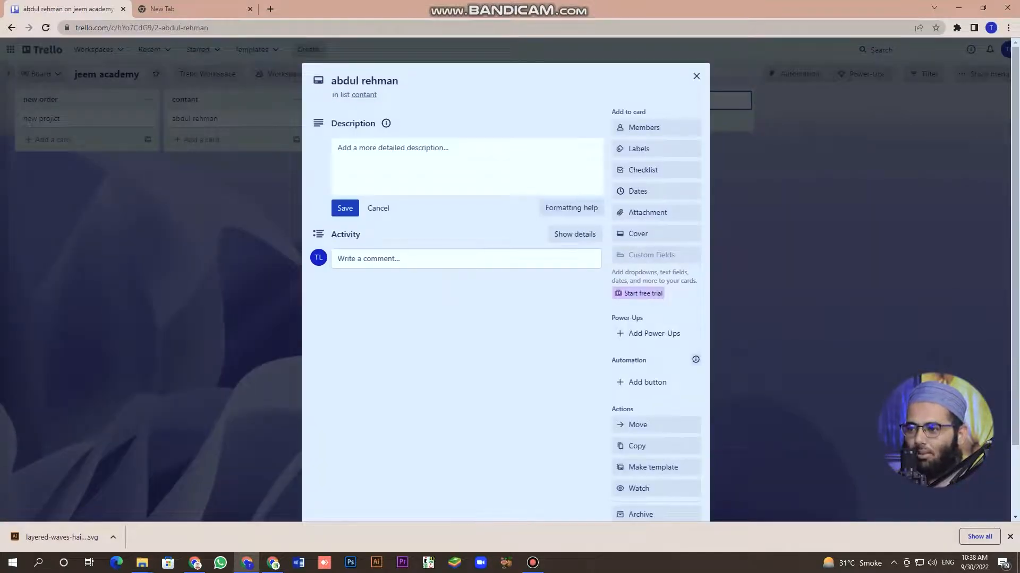
Type several lines of placeholder text into the card's description.
click(403, 155)
text(dfg)
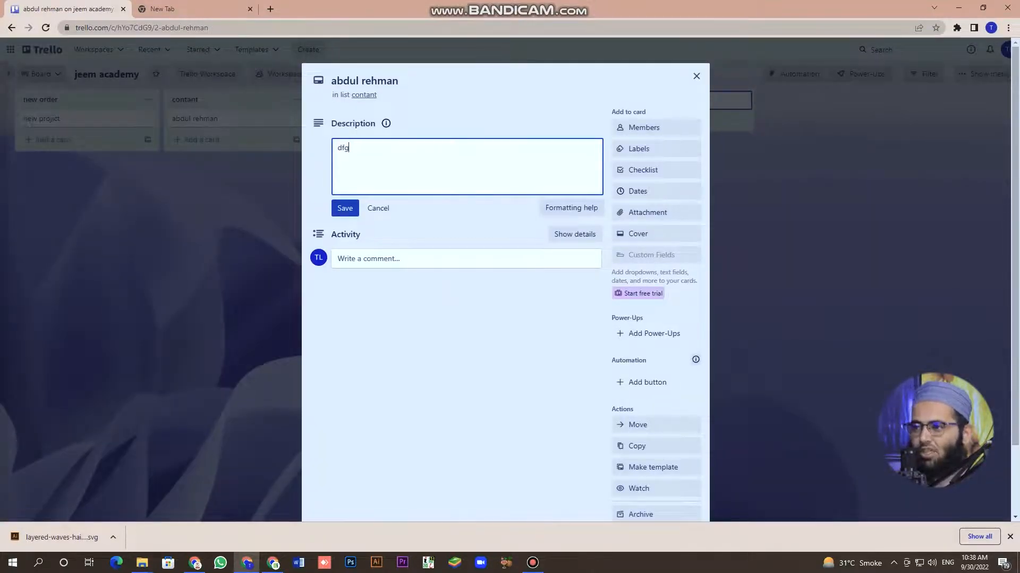
text(djfl;dgjkdlfkjg gdfg)
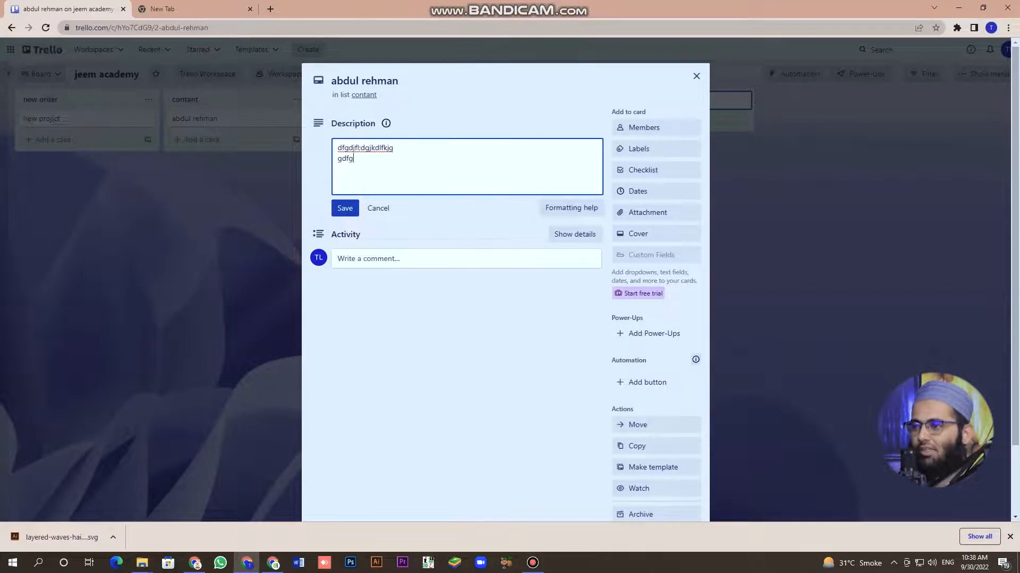
text(dsl;kfjsd'C)
key(Return)
text(ddfgSDgdfghdfg)
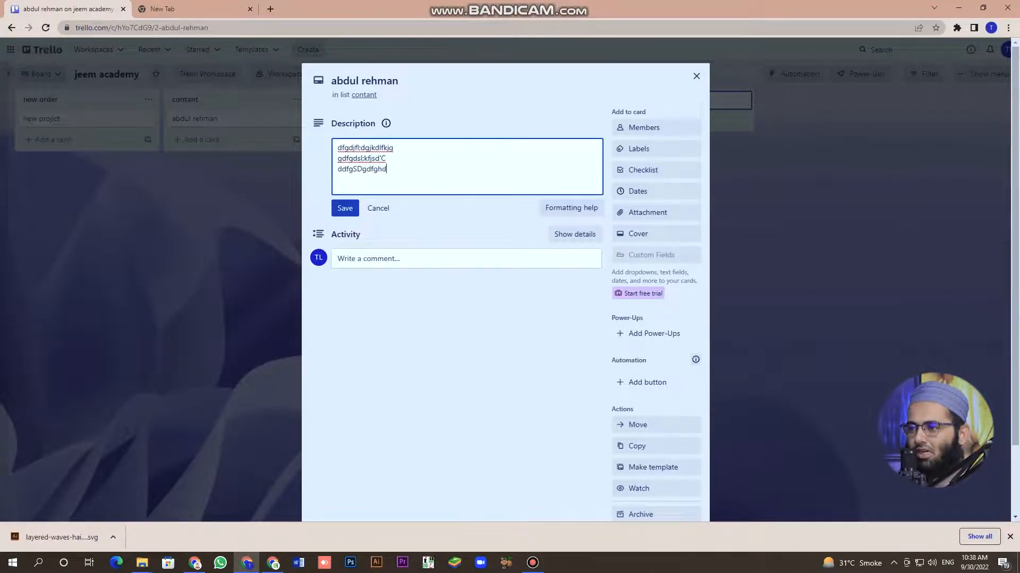
key(Return)
key(Return)
text(dfdfsd)
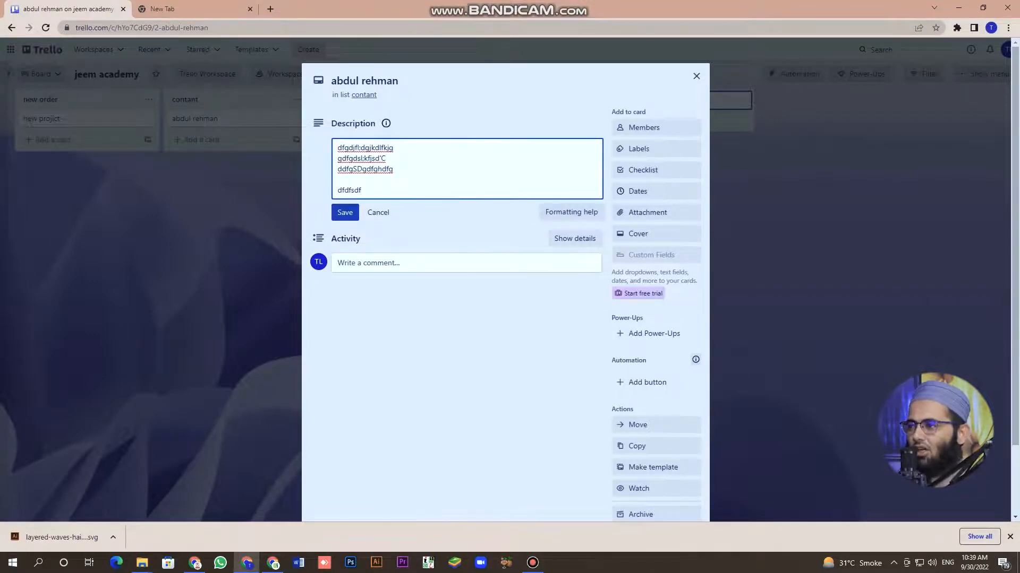
text(f)
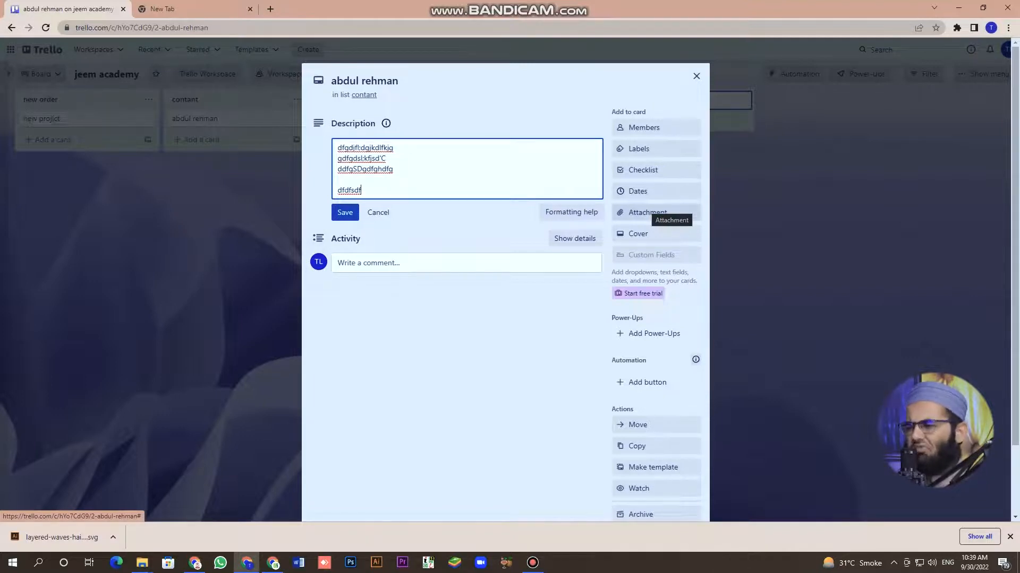
Set the card's due date to October 6 and save the description.
click(637, 191)
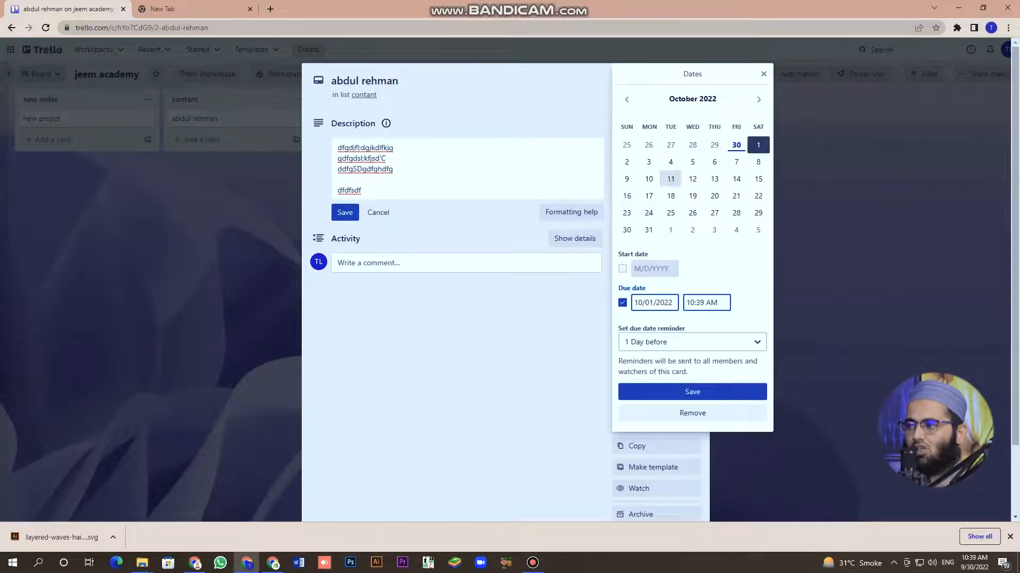
click(714, 162)
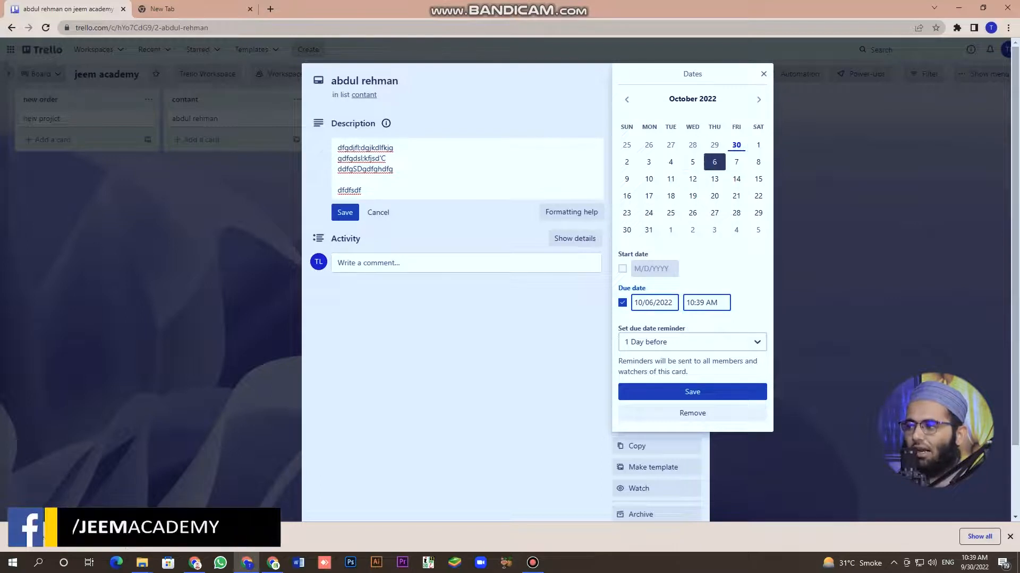
click(345, 213)
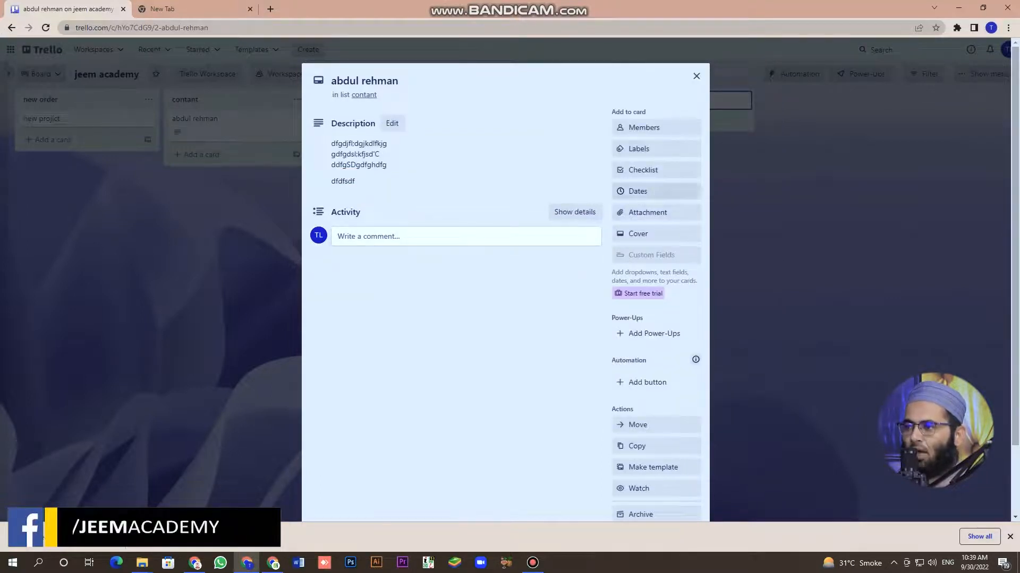
Check the Members options without adding anyone, then close the card.
scroll(504, 266, down, 2)
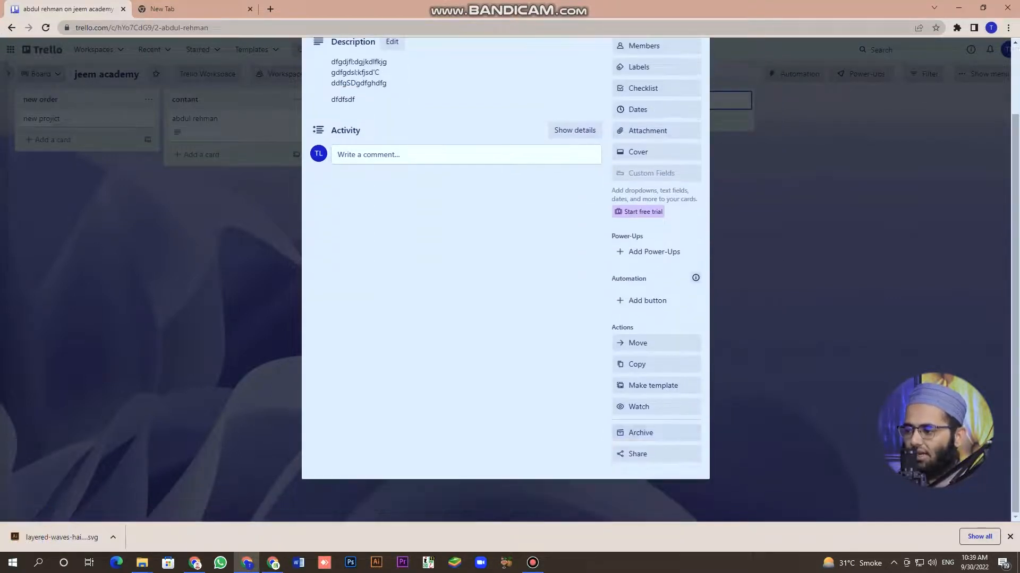
scroll(505, 265, up, 2)
click(644, 128)
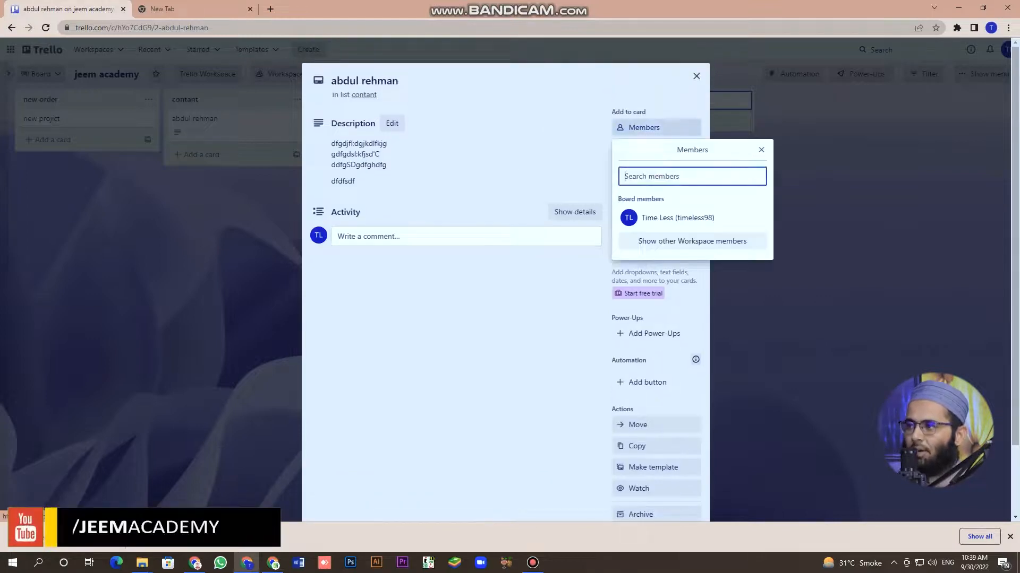
click(761, 150)
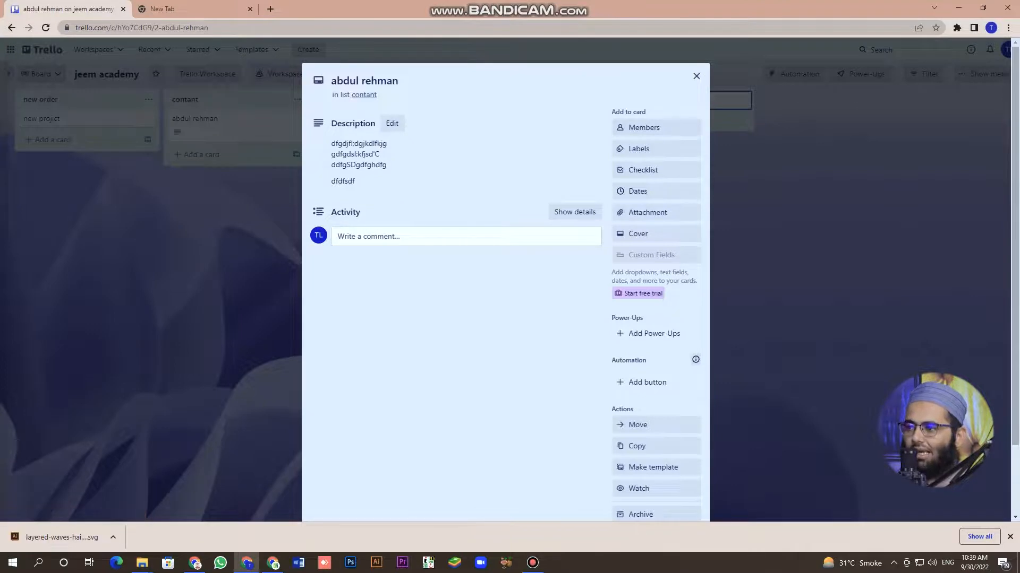
click(696, 75)
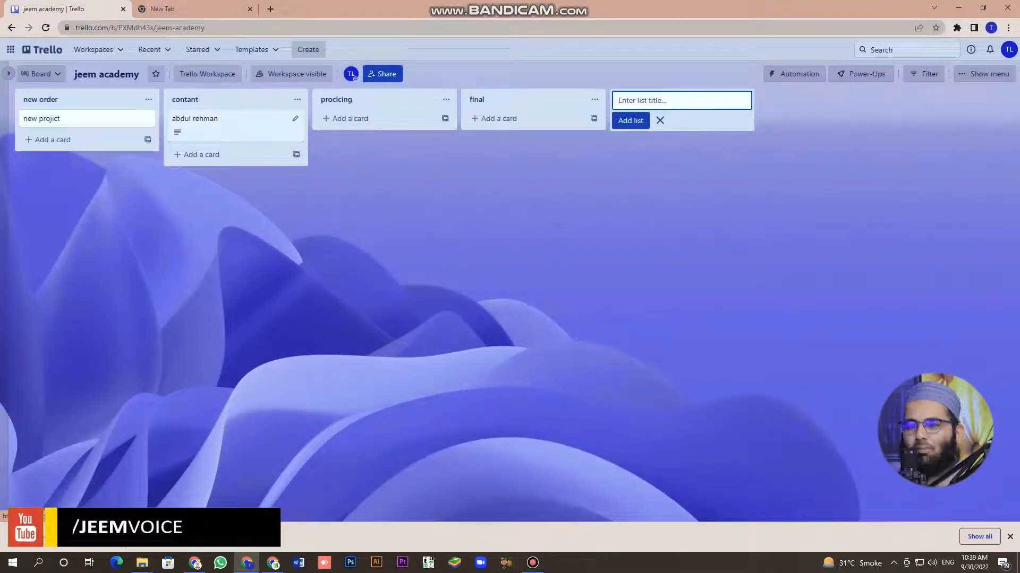
Drag the card from 'contant' through 'procicing' into the 'final' list.
drag(233, 125, 380, 118)
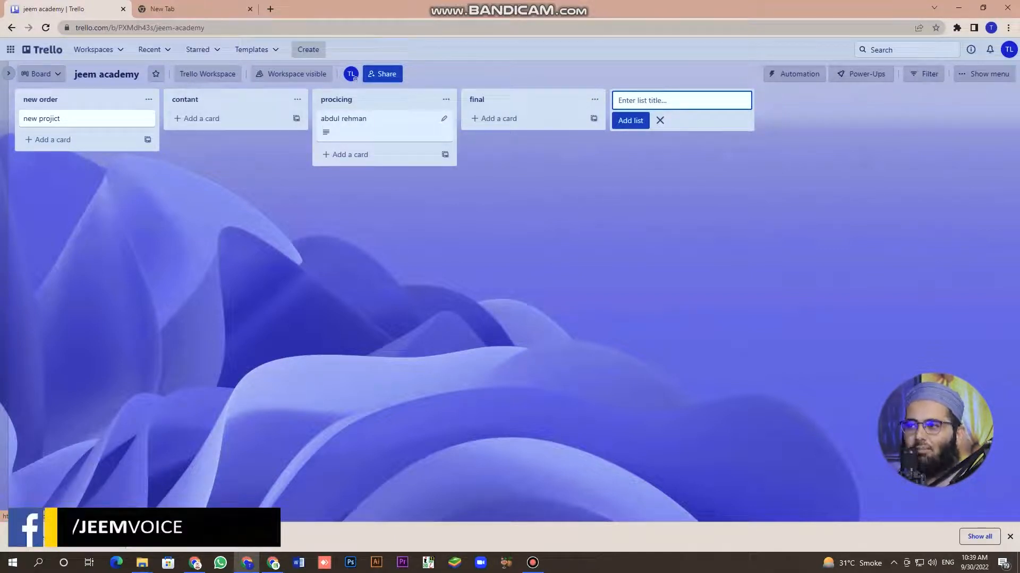
drag(380, 121, 533, 122)
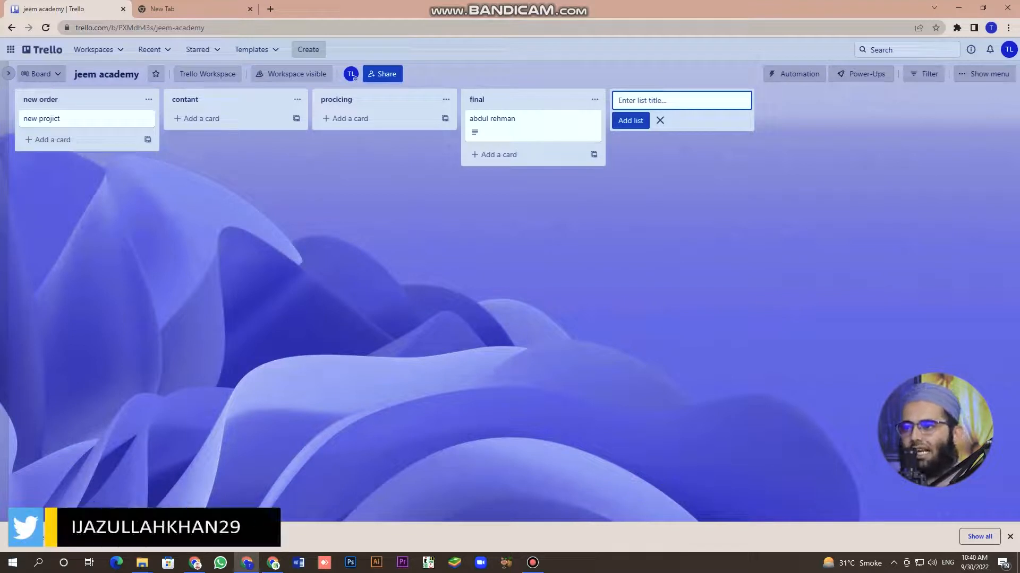
click(228, 100)
click(228, 175)
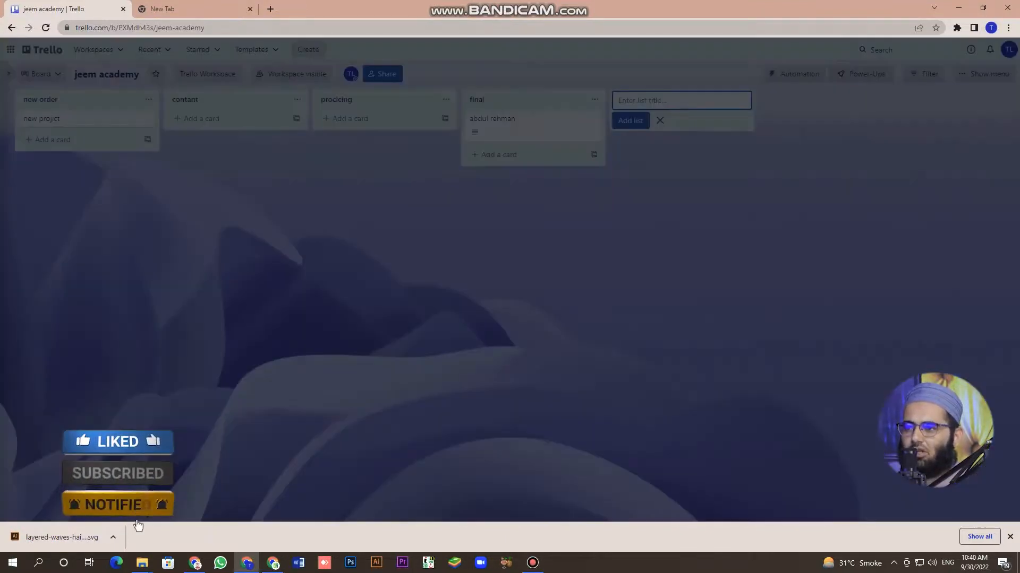
click(382, 74)
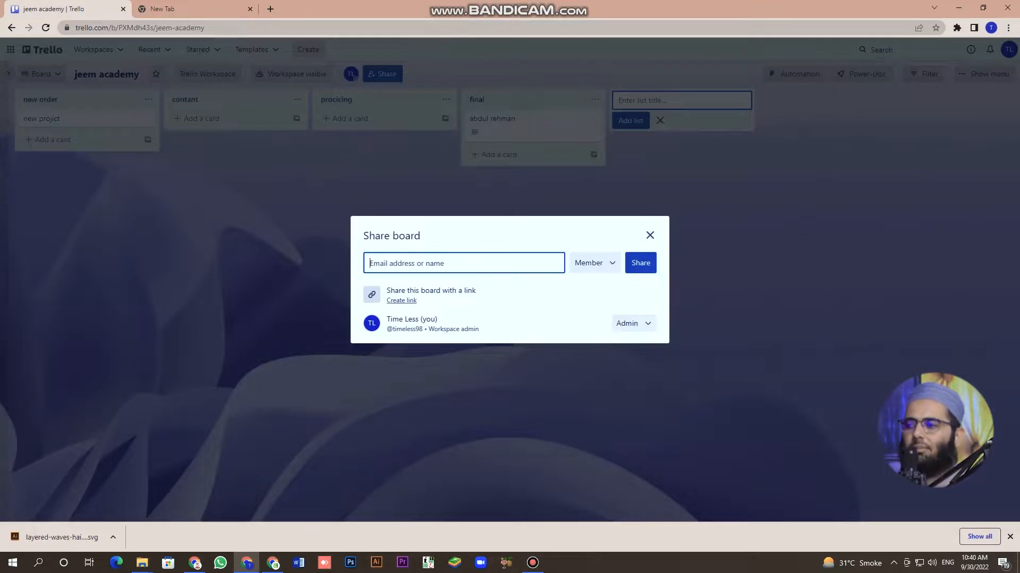
double_click(595, 263)
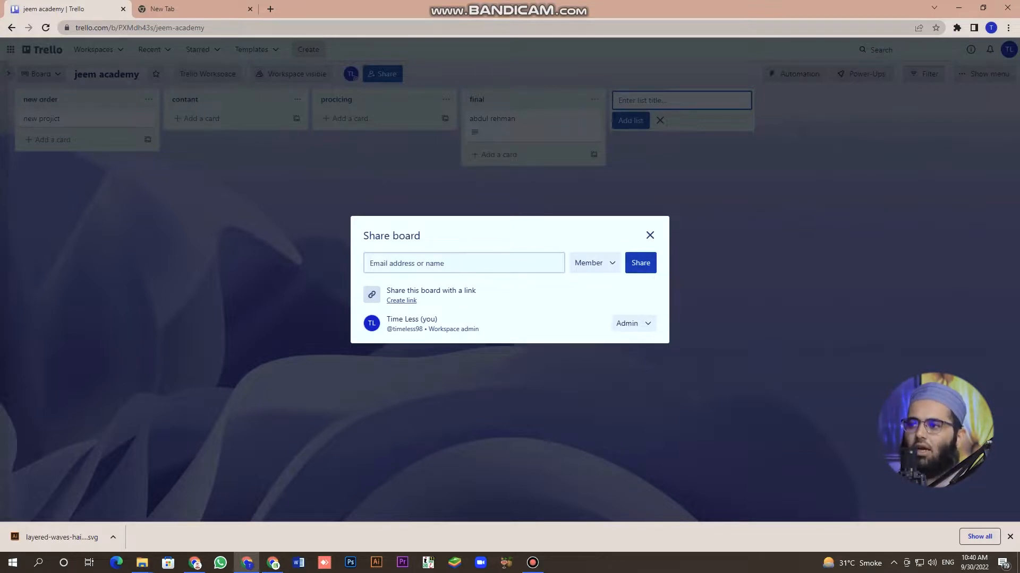
click(572, 149)
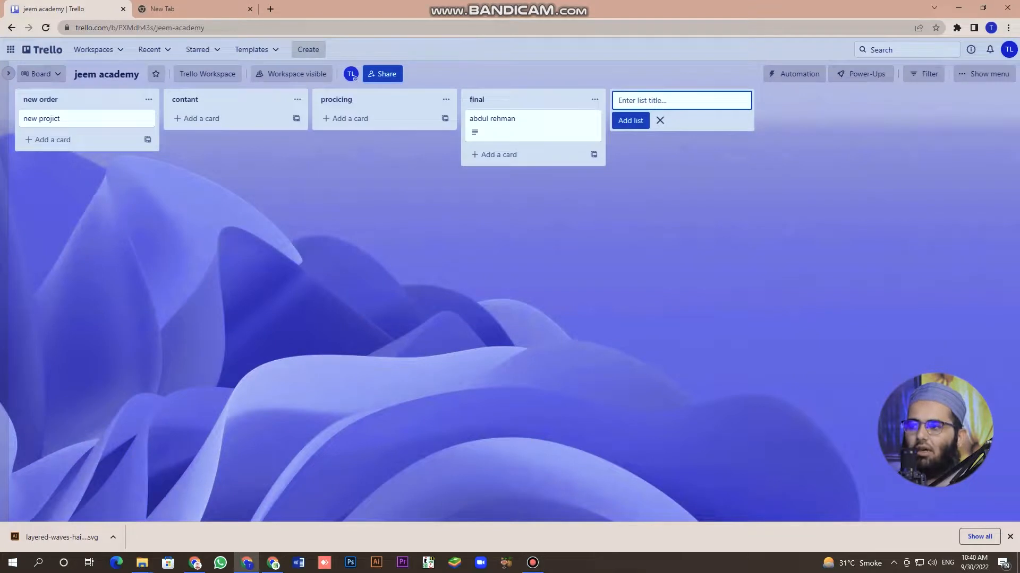